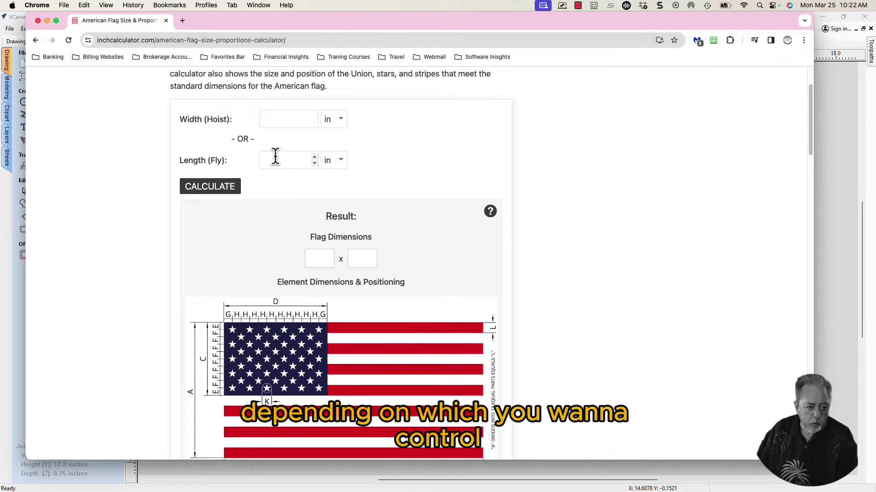
Calculate the American flag proportions for a hoist width of 13 inches.
left_click(277, 120)
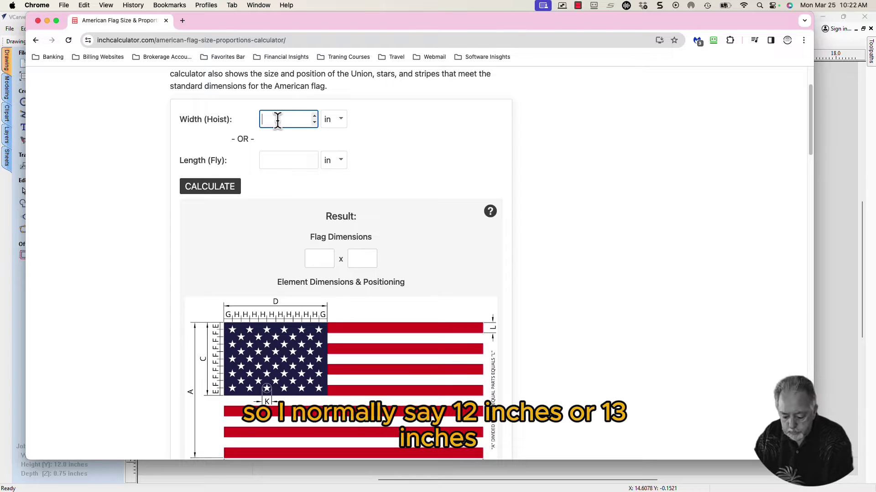
type("1")
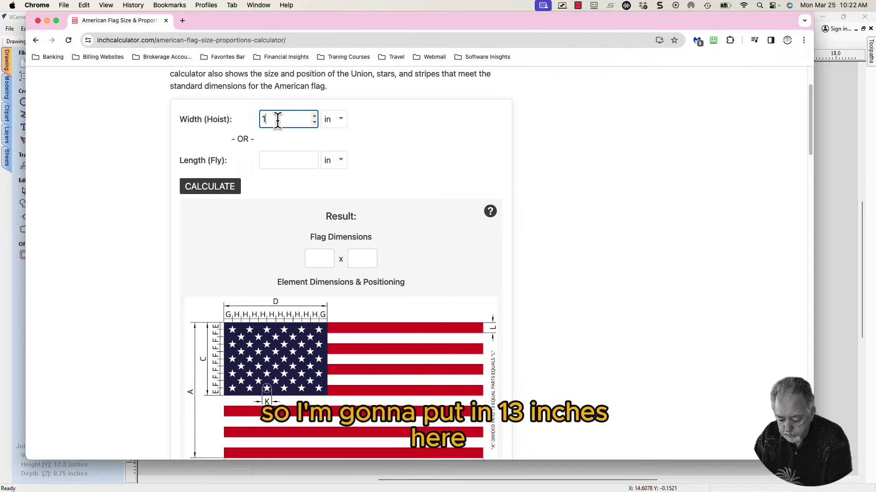
type("3")
key("Return")
Review the calculated flag dimensions and the lettered element sizes, including the star diameter K.
scroll(278, 120, "down", 3)
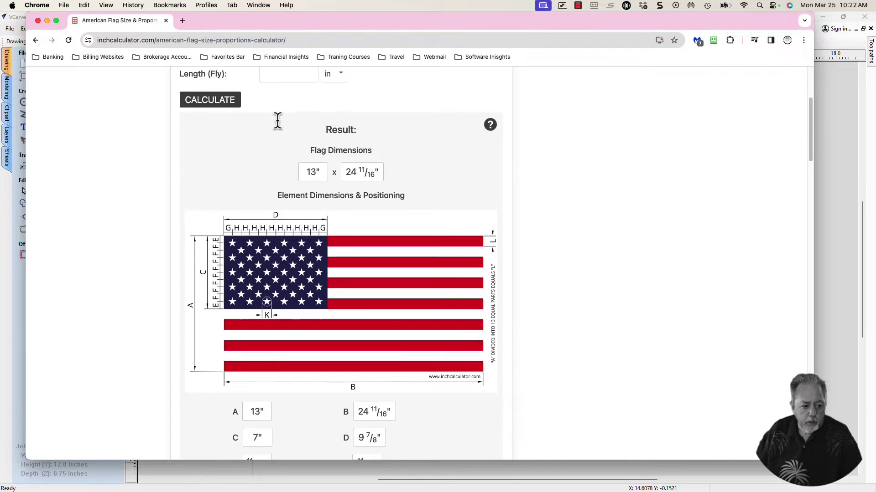
scroll(286, 176, "up", 2)
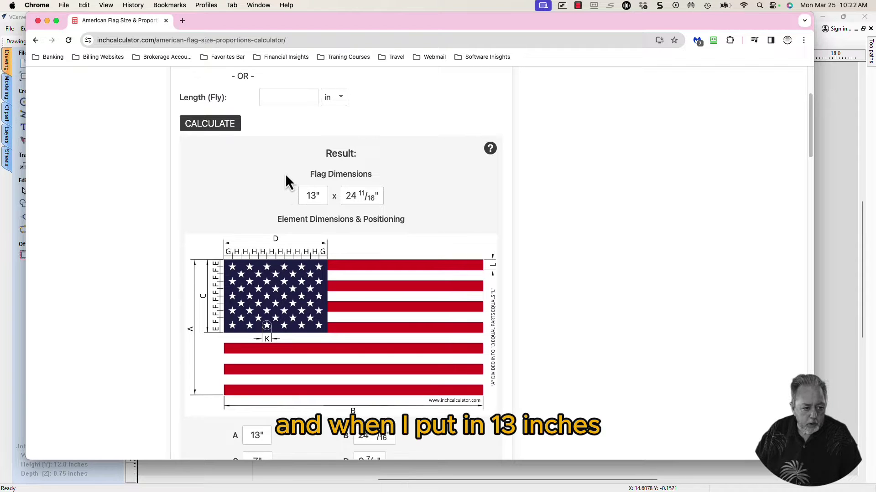
scroll(295, 215, "down", 1)
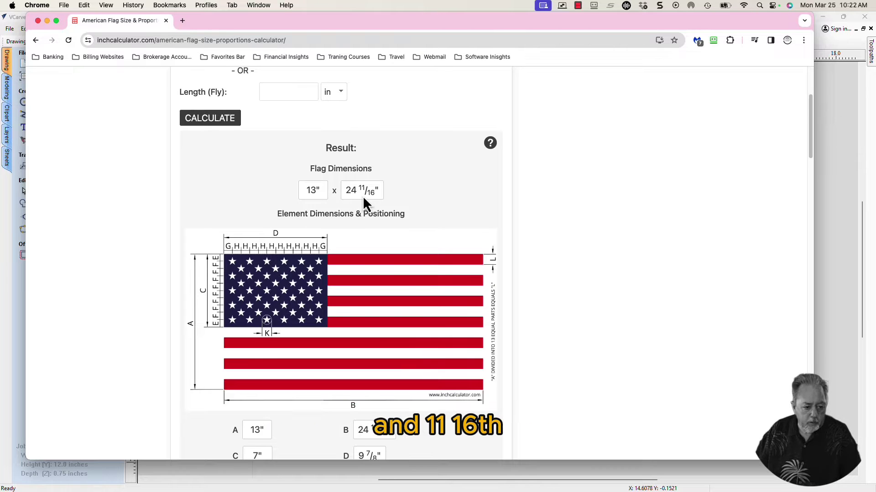
scroll(363, 199, "down", 3)
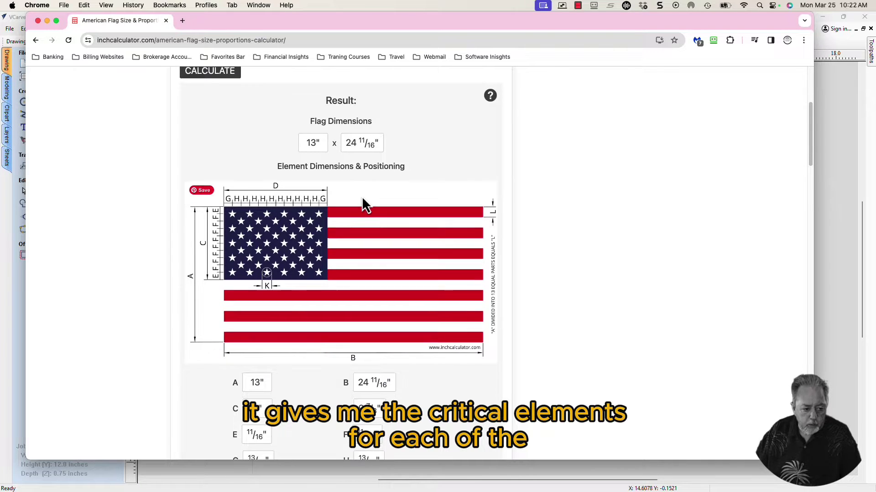
scroll(361, 199, "down", 1)
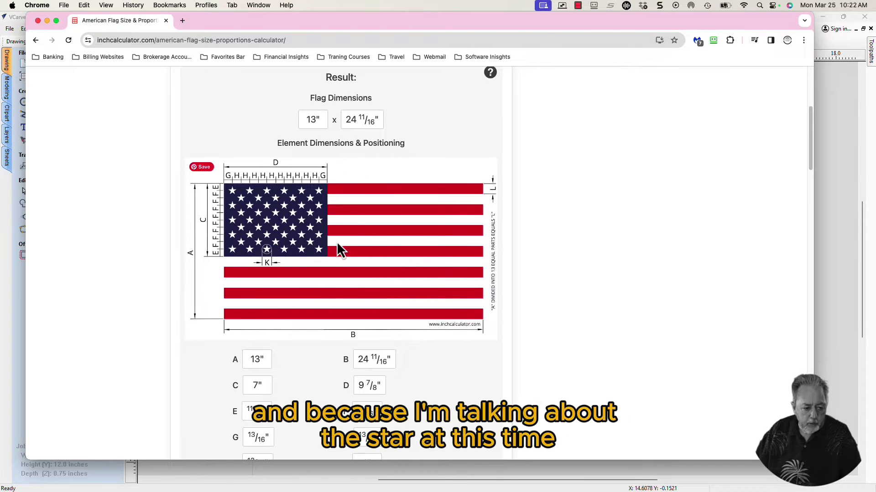
scroll(339, 250, "down", 1)
scroll(336, 241, "down", 1)
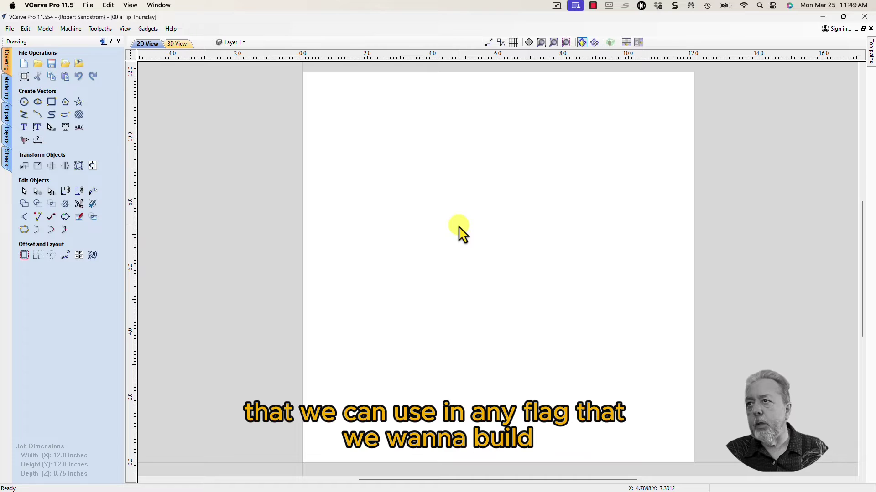
In VCarve Pro, draw a five-pointed star centred at X 6.0, Y 6.0 with an outer radius of (13/16)*.5 inches.
left_click(78, 102)
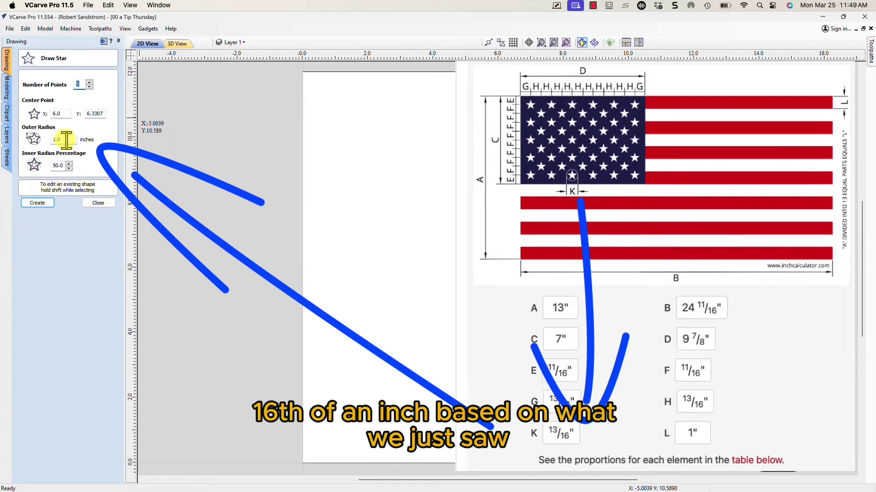
left_click(67, 140)
key("BackSpace")
key("BackSpace")
key("BackSpace")
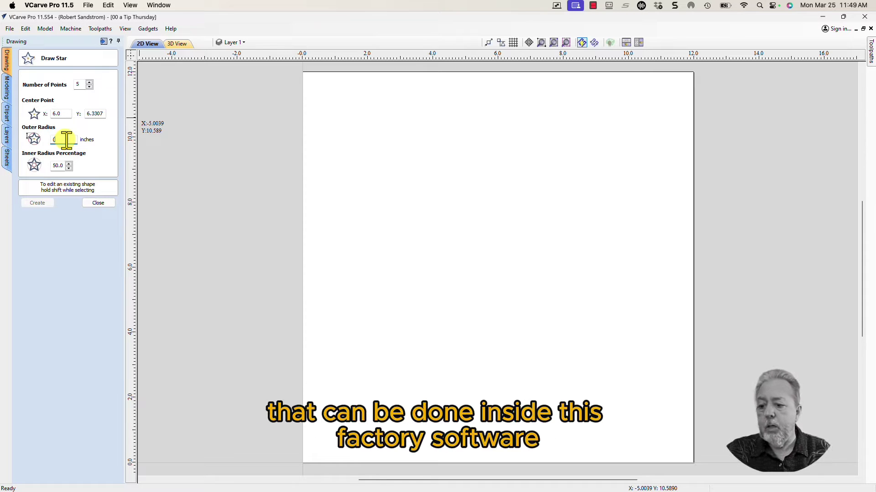
type("/16)*")
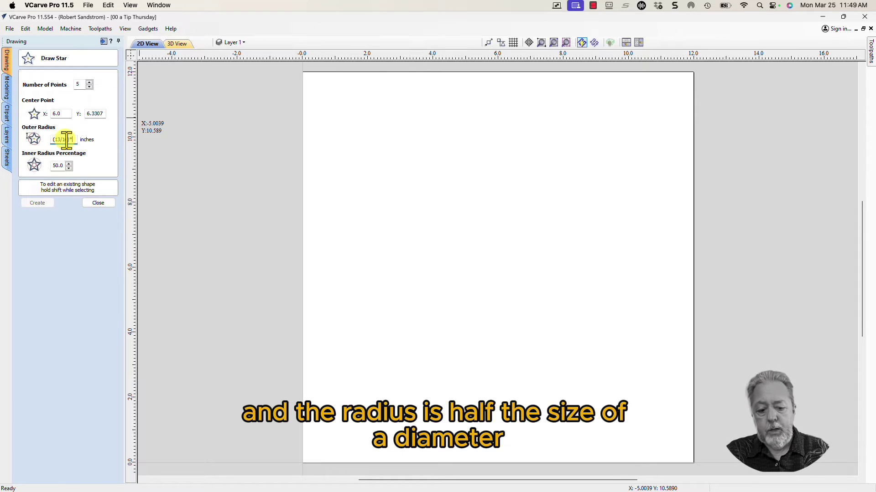
type("5")
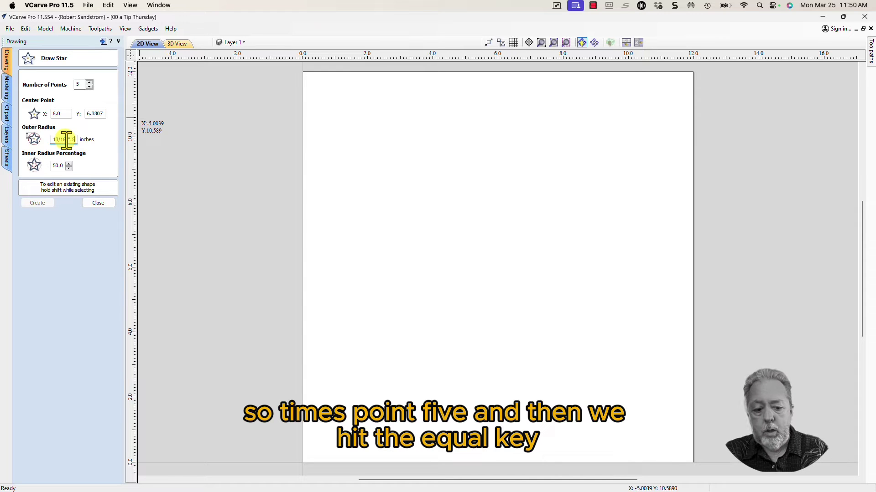
key("equal")
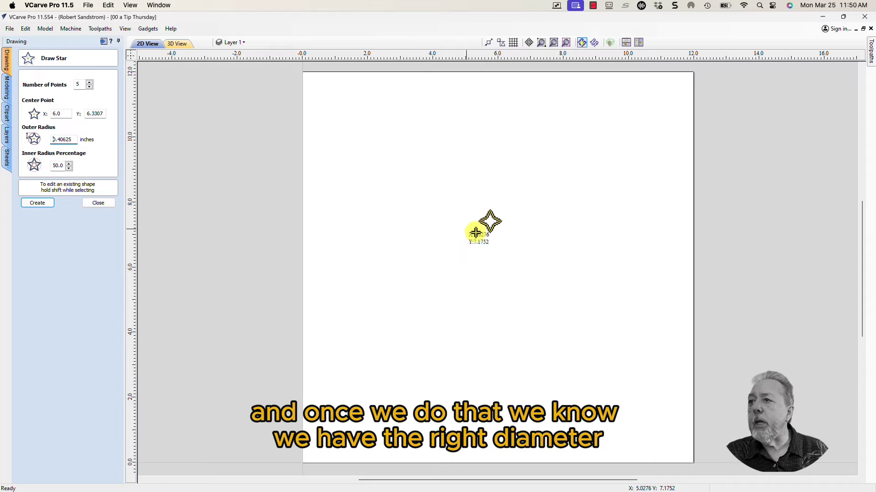
left_click(498, 268)
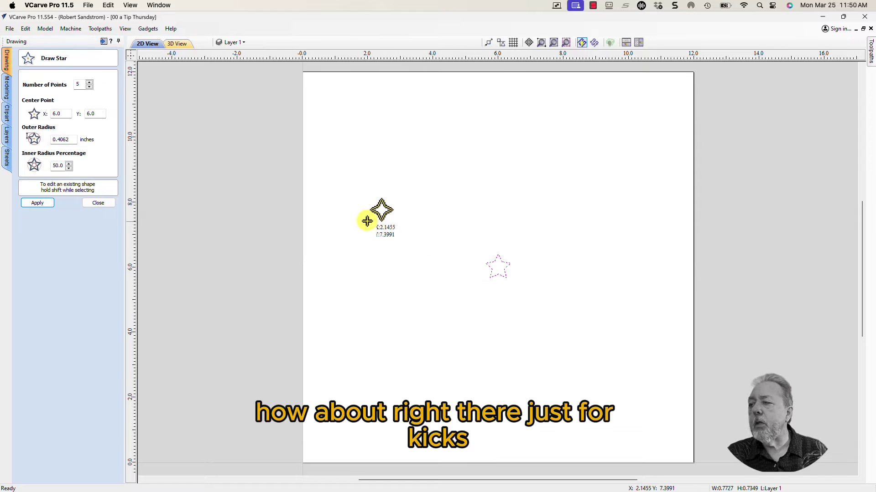
Try an inner radius percentage of 30 on the star.
scroll(383, 211, "up", 2)
middle_click_drag(462, 227, 303, 176)
scroll(360, 173, "up", 2)
middle_click_drag(448, 223, 323, 132)
scroll(324, 135, "up", 2)
middle_click_drag(369, 216, 395, 125)
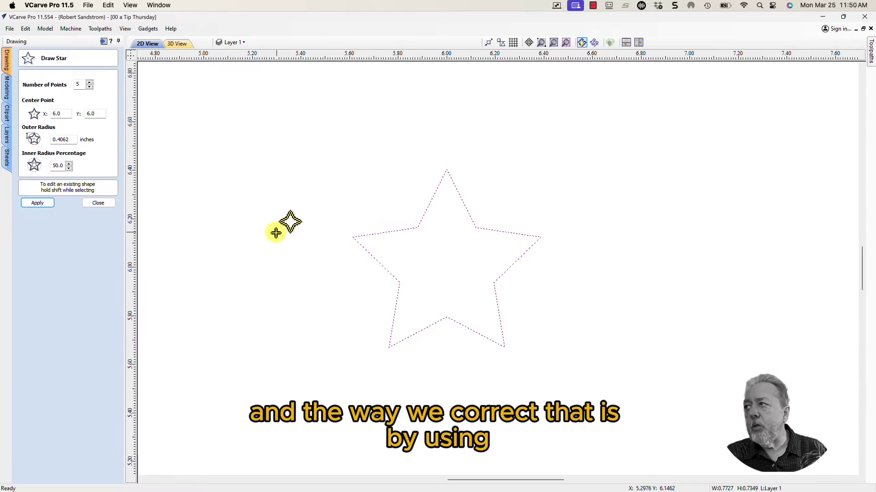
double_click(51, 167)
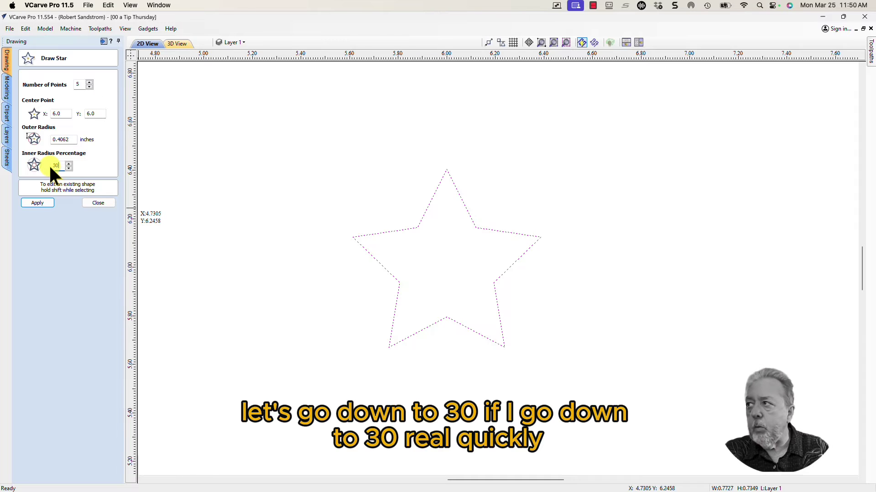
type("30")
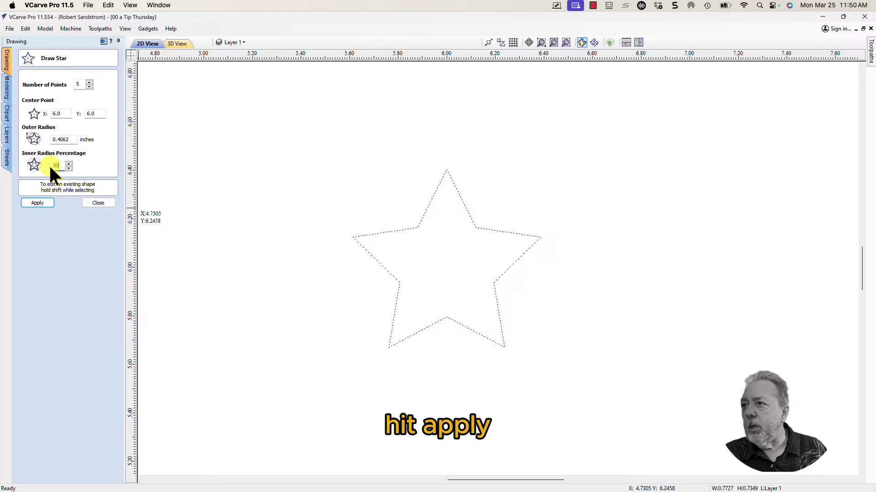
left_click(48, 202)
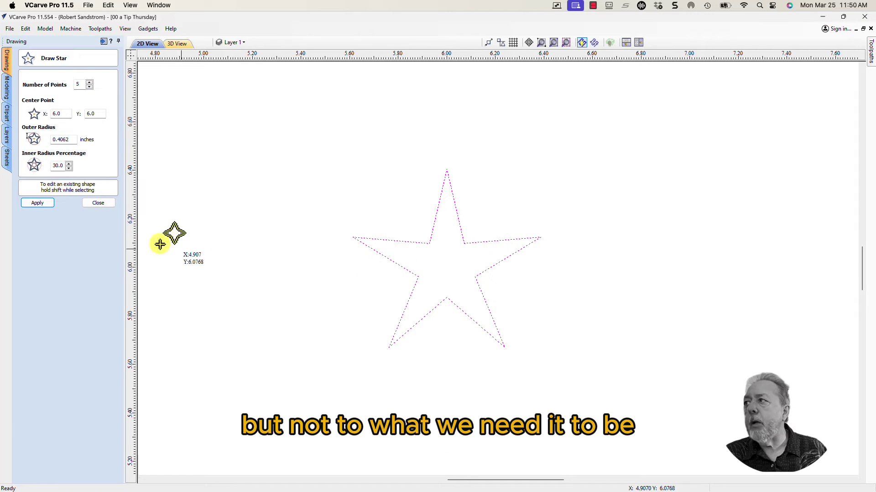
Set the star's inner radius percentage to 38 and finish editing the star.
double_click(62, 166)
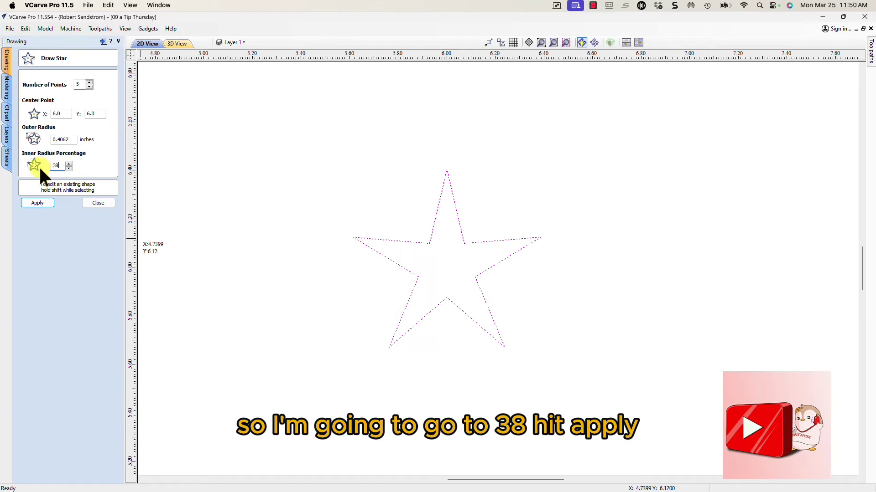
left_click(32, 197)
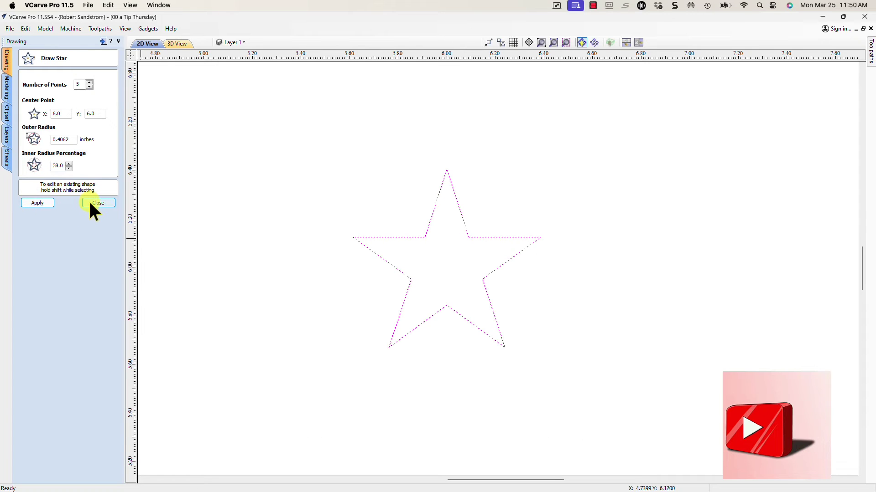
left_click(91, 204)
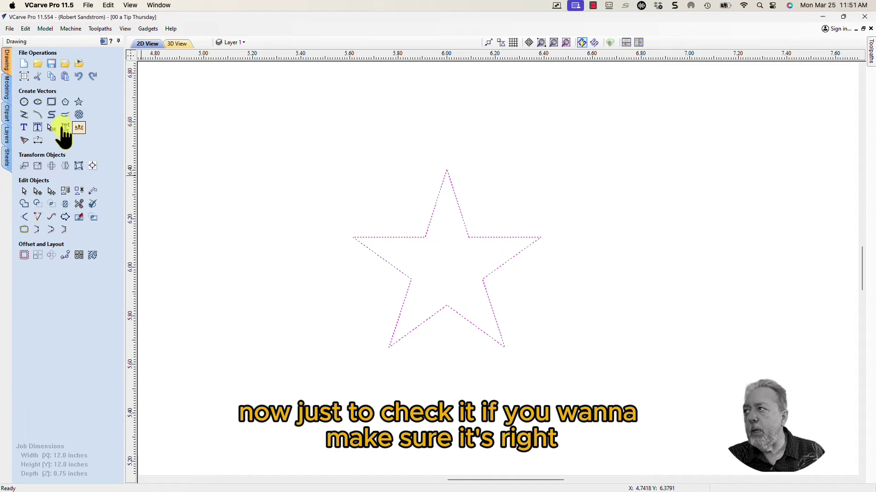
Draw a check circle around the star, centred at X 6, Y 6, with a diameter of 13/16 inch.
left_click(24, 102)
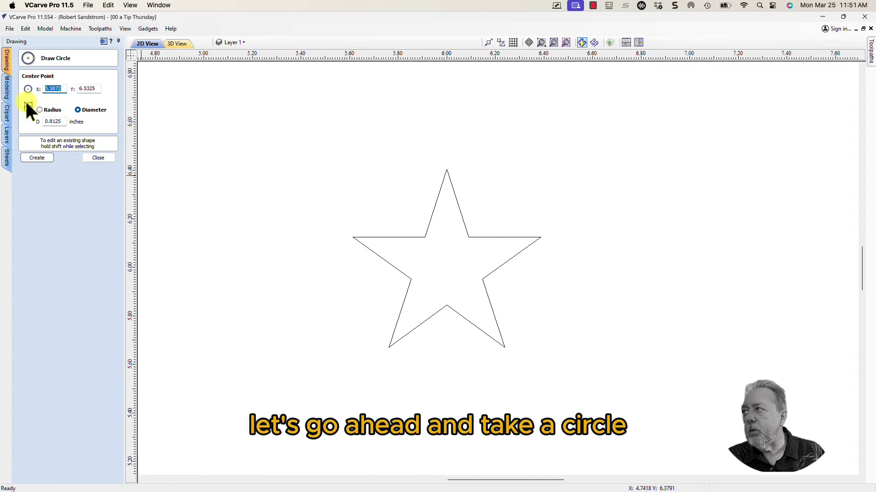
left_click(447, 269)
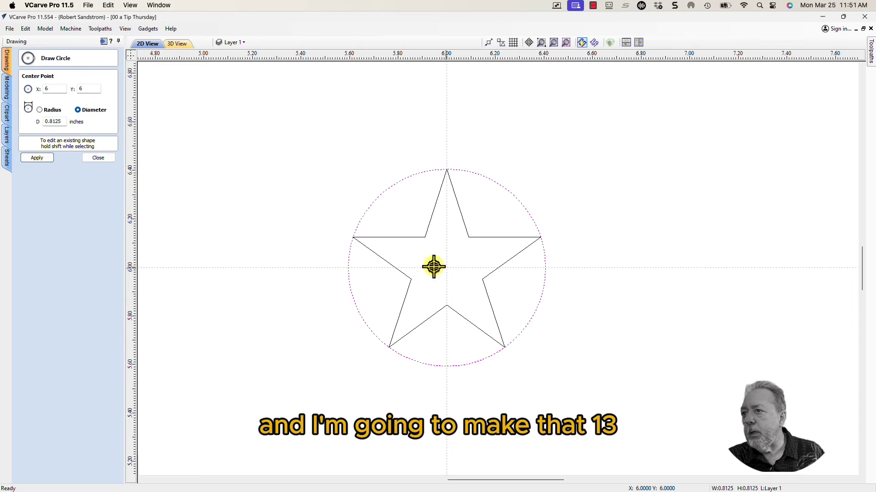
double_click(55, 122)
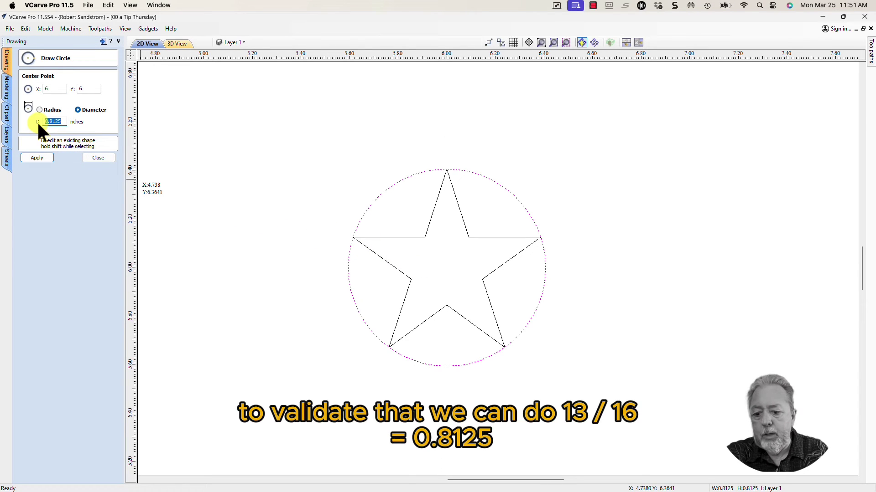
type("13/1")
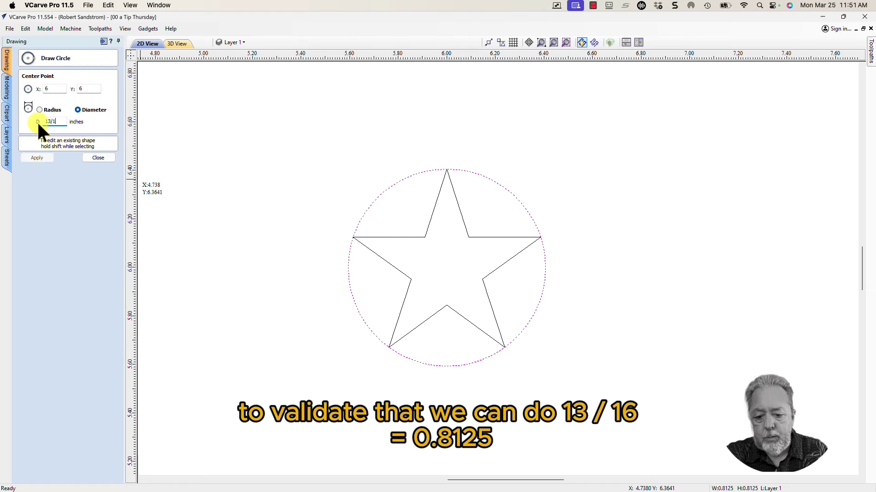
type("6")
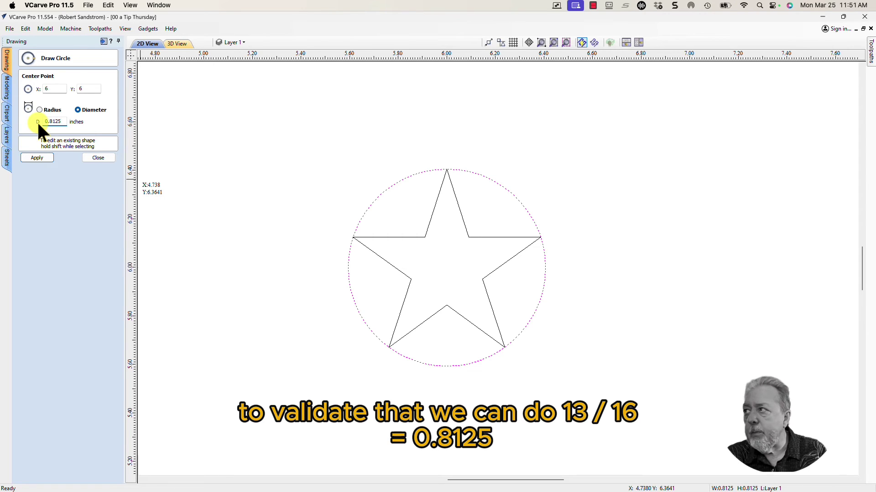
left_click(28, 158)
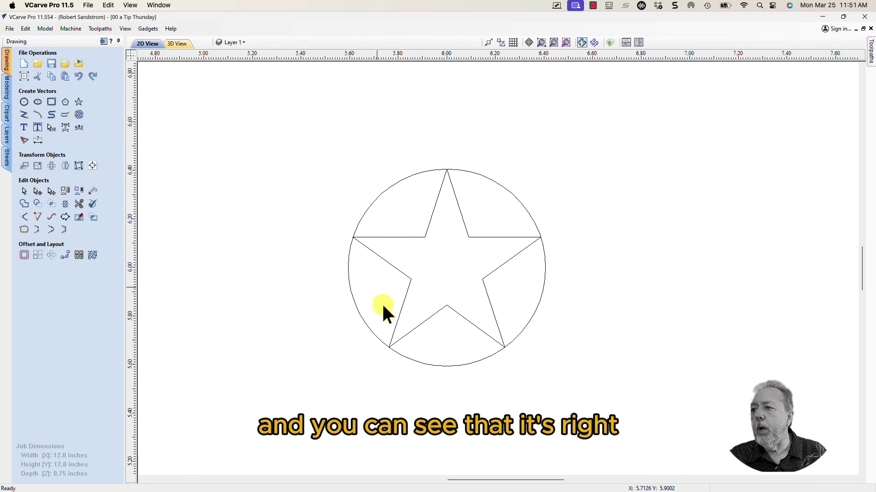